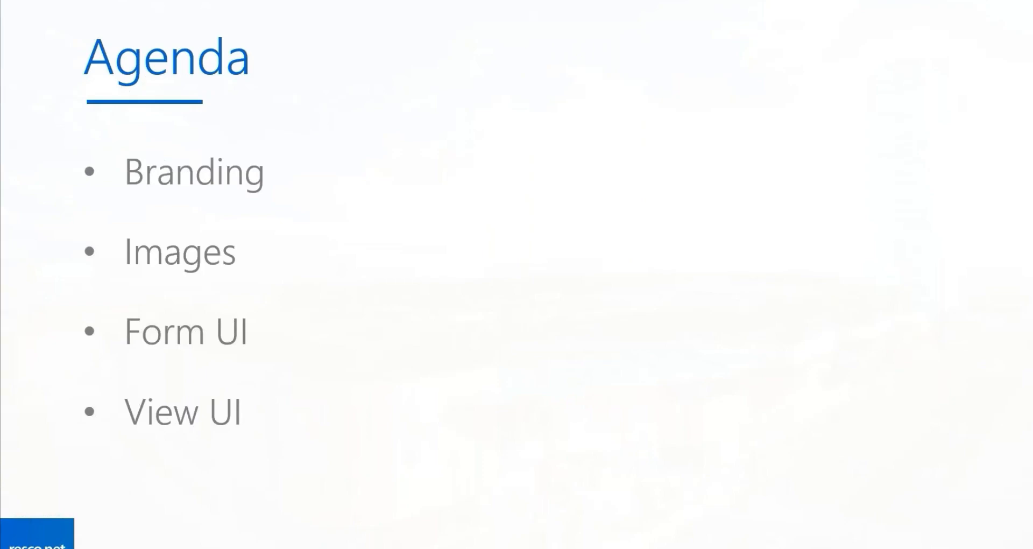
key(Right)
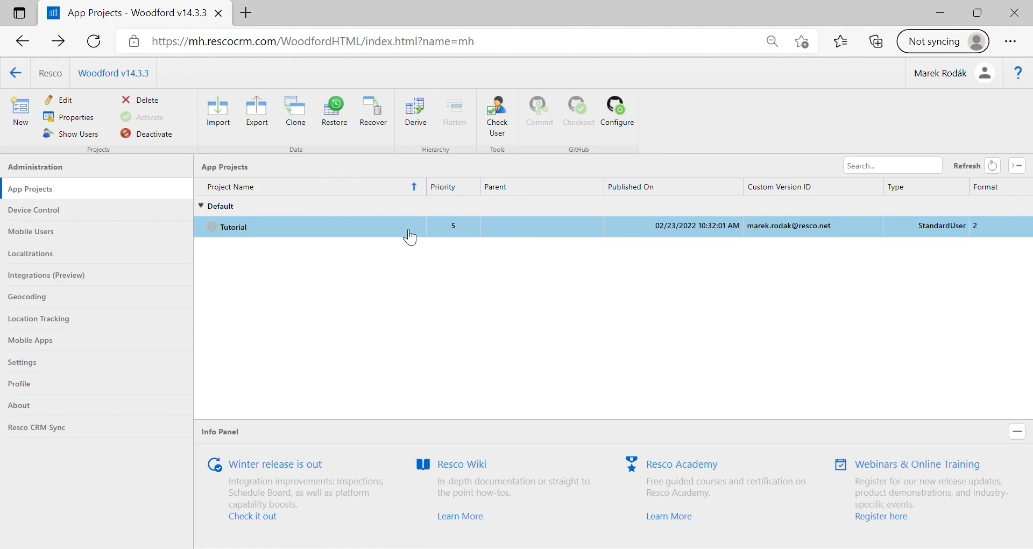
Step: Open the Tutorial project's theme and set the title foreground color to red #ea0a3b
double_click(408, 230)
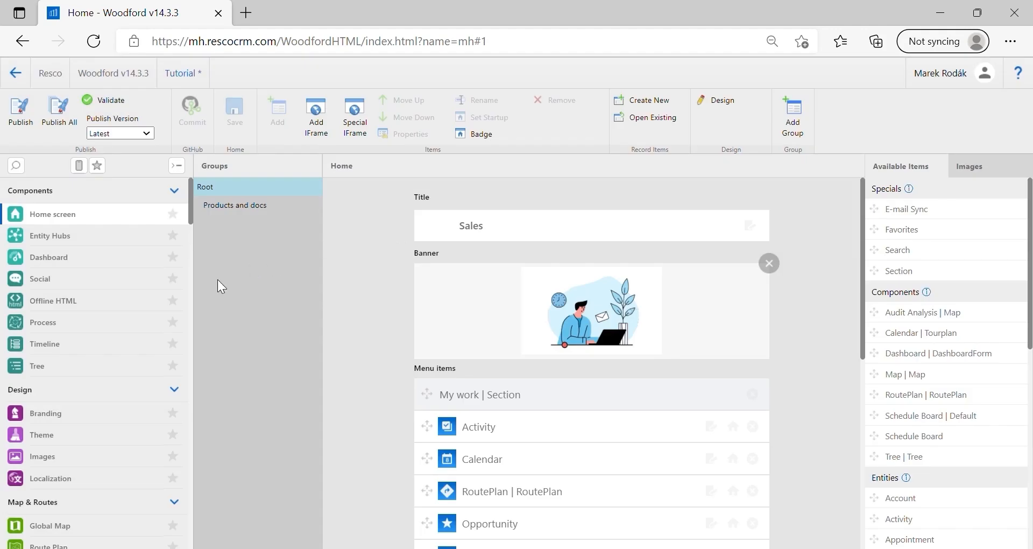
click(107, 440)
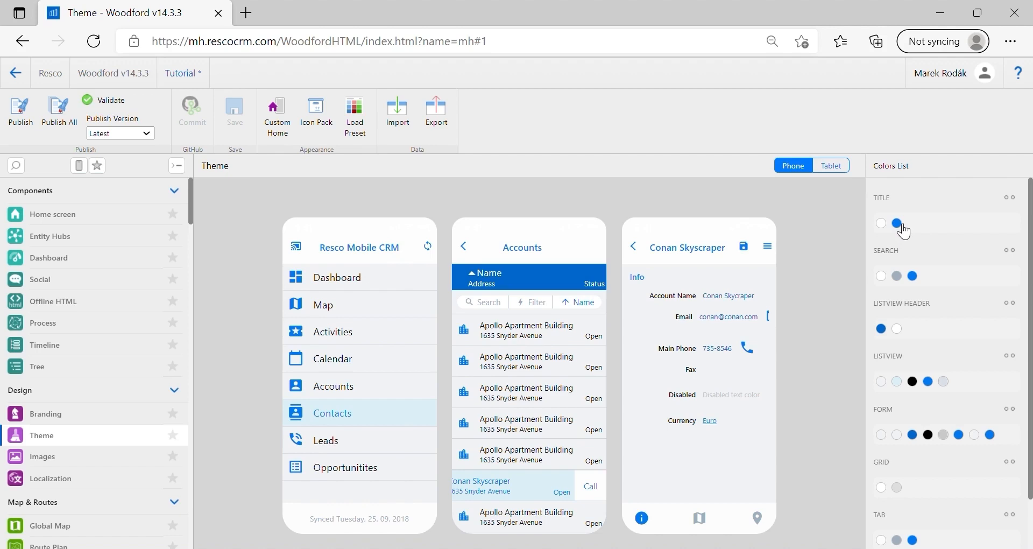
click(389, 250)
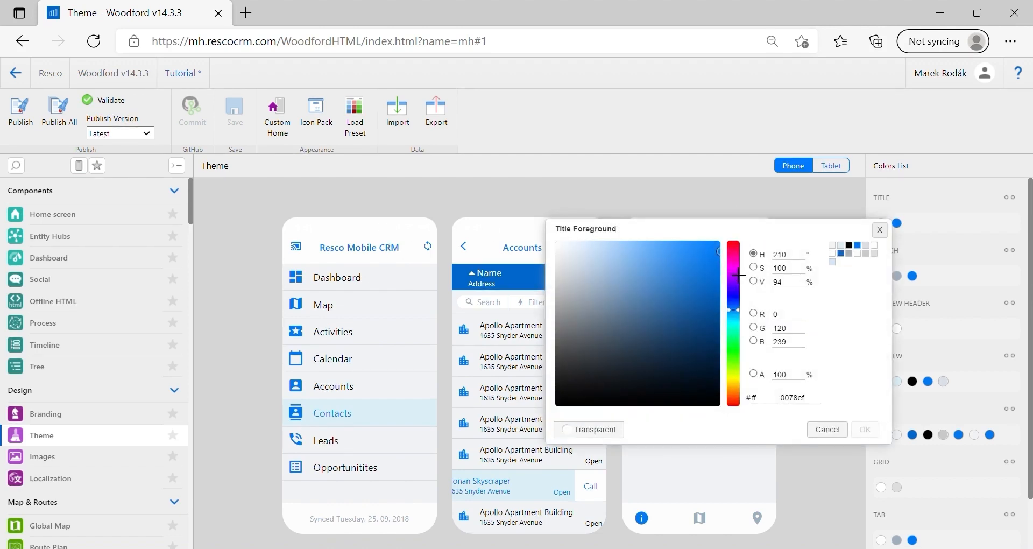
click(733, 248)
mouse_move(696, 274)
mouse_down()
mouse_move(694, 286)
mouse_move(714, 254)
mouse_up()
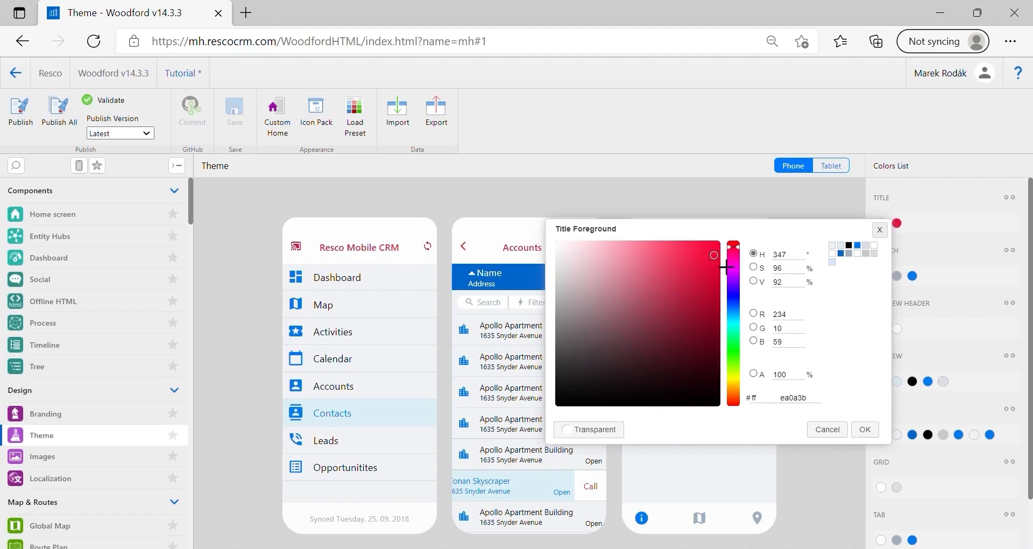
click(865, 428)
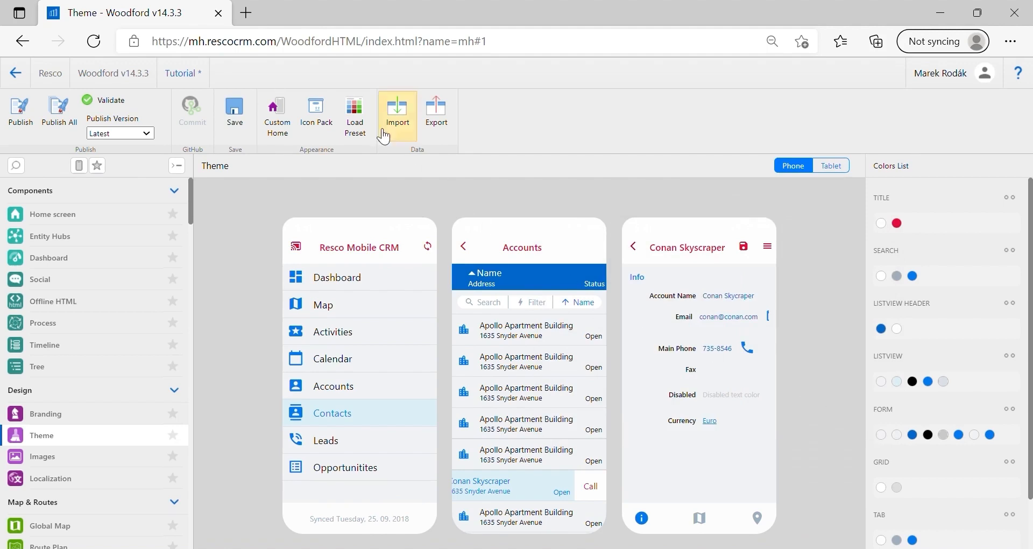
Step: Enable the custom home appearance in the theme and set the home list background to light pink #fbedfb
click(299, 115)
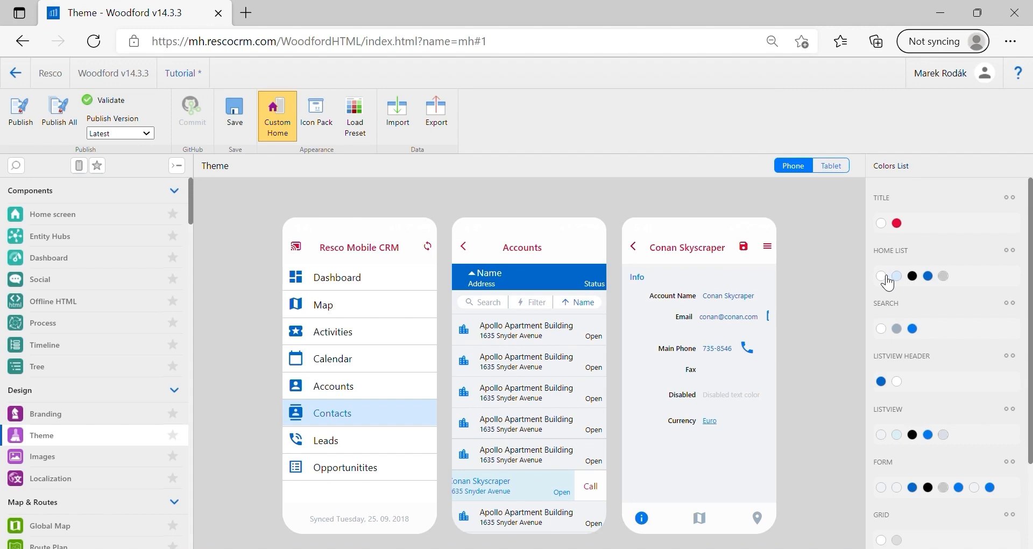
click(884, 277)
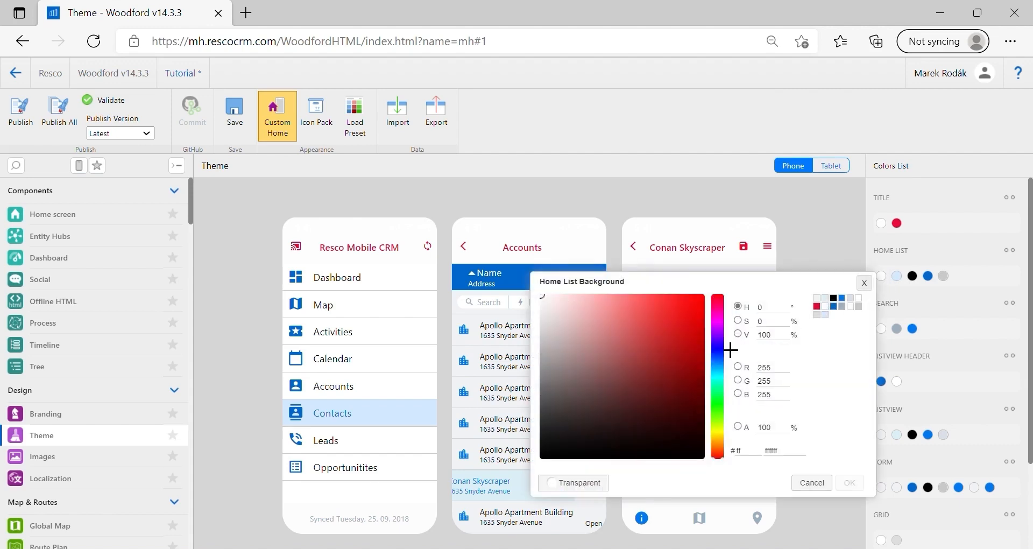
click(720, 321)
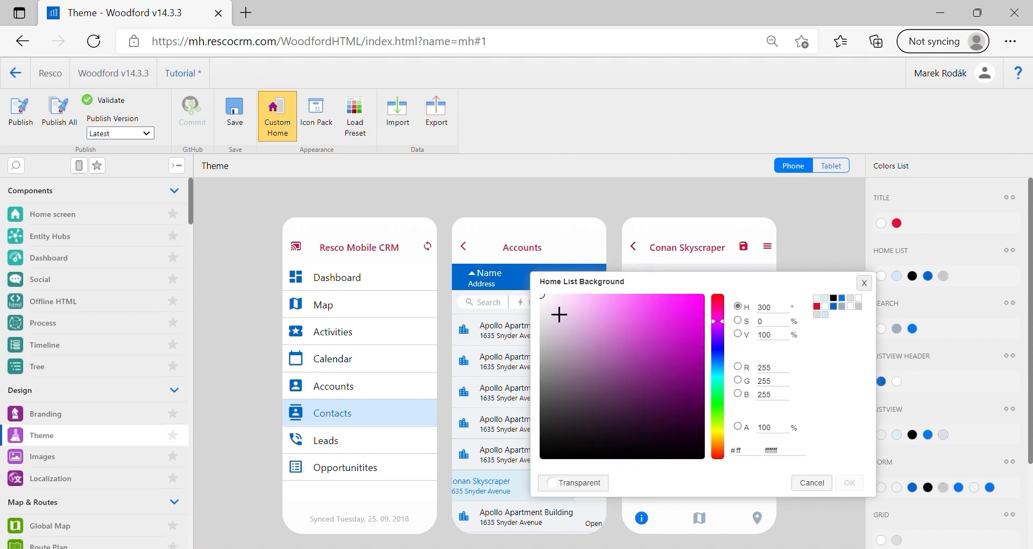
click(549, 299)
drag(561, 311, 563, 308)
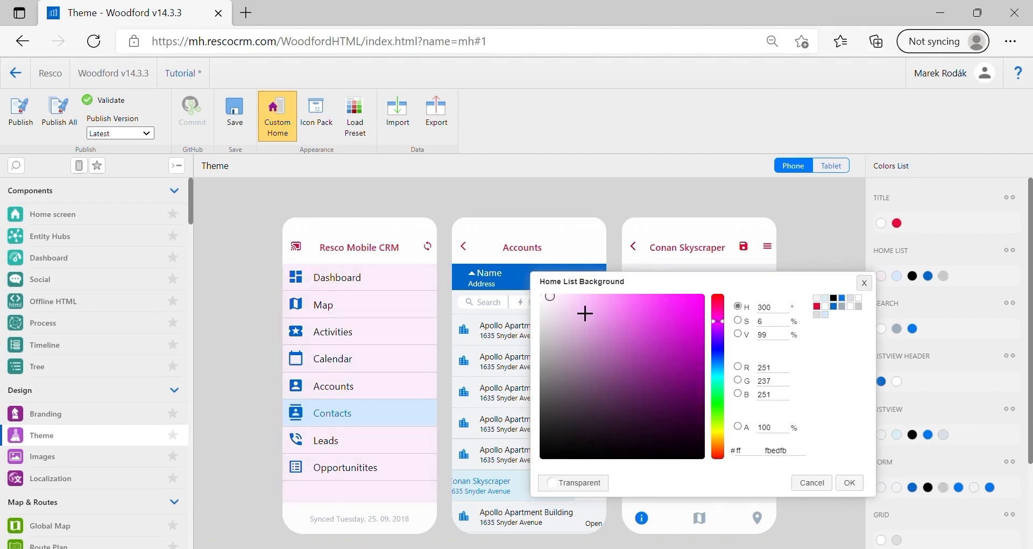
click(850, 482)
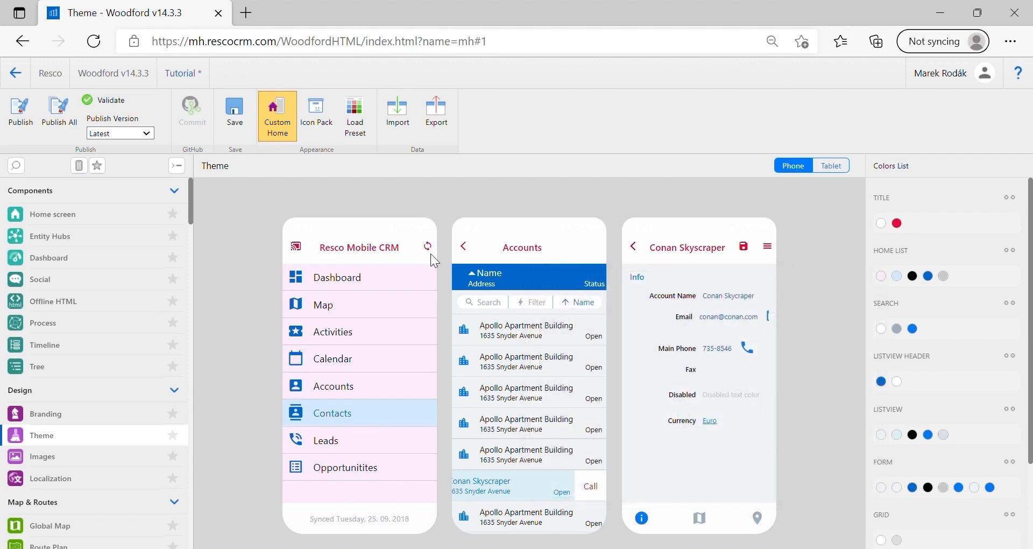
Step: Look at the template choice for the icon pack and for the theme preset without applying either
click(314, 127)
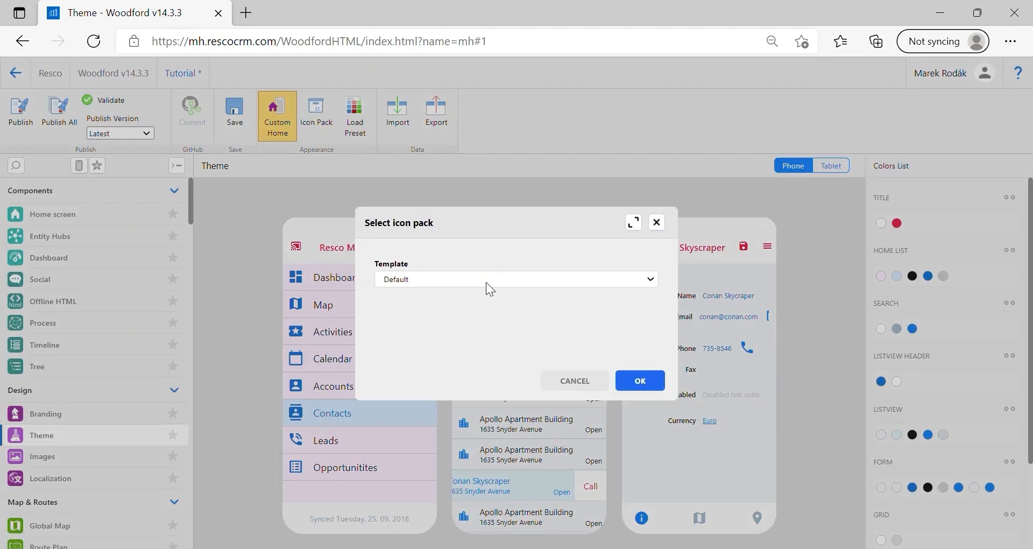
click(583, 381)
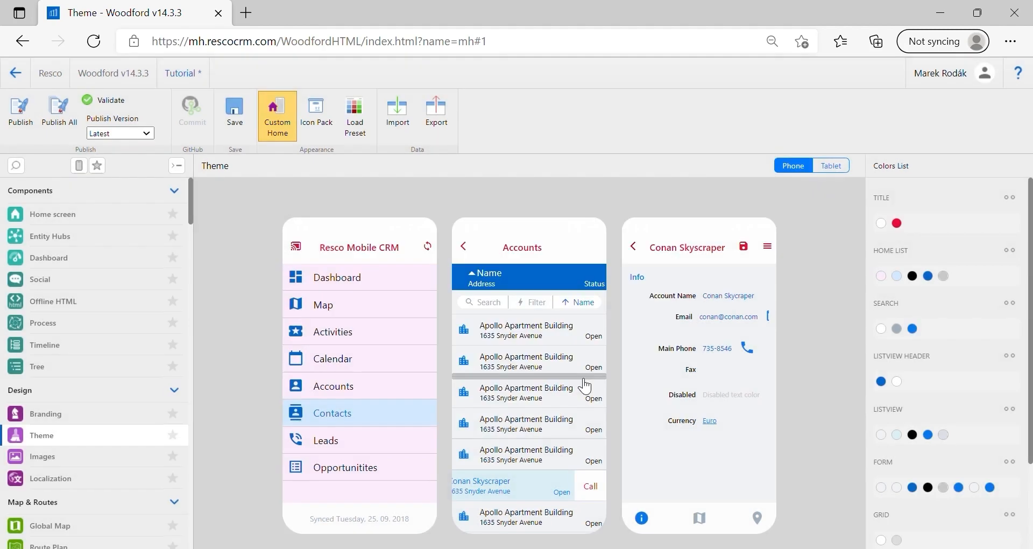
click(367, 129)
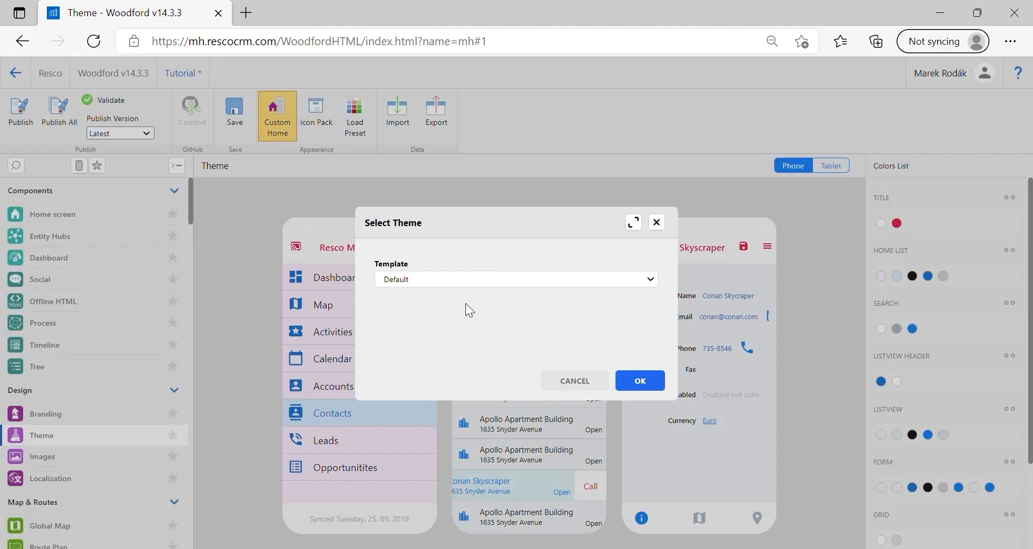
click(576, 381)
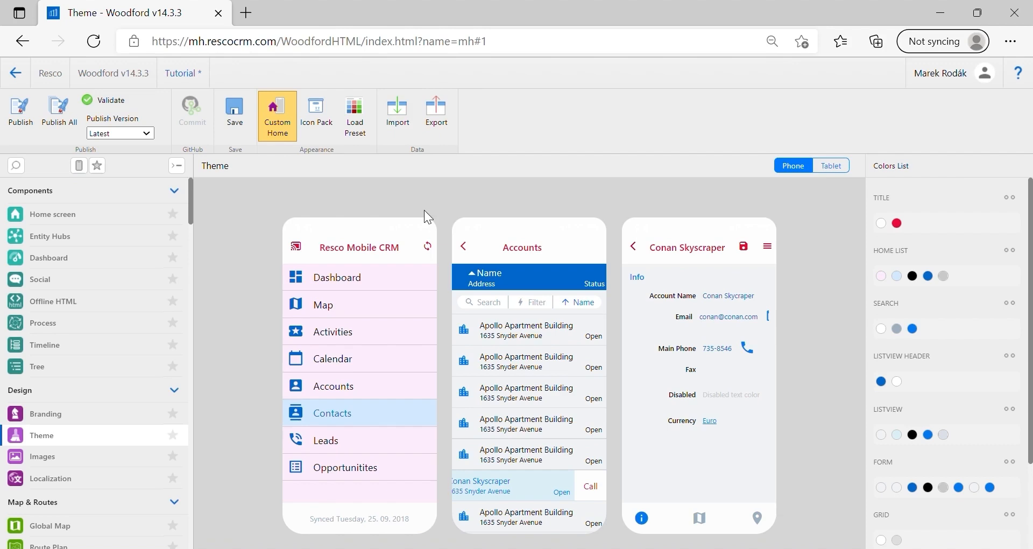
Step: Save and publish the theme changes, and synchronize the Resco Mobile CRM app with the published project
click(226, 104)
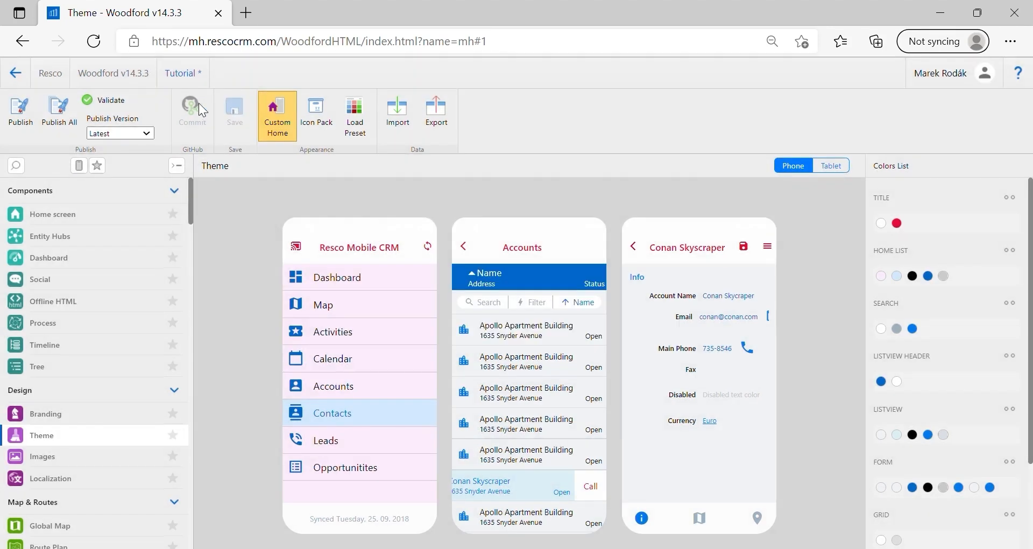
click(12, 116)
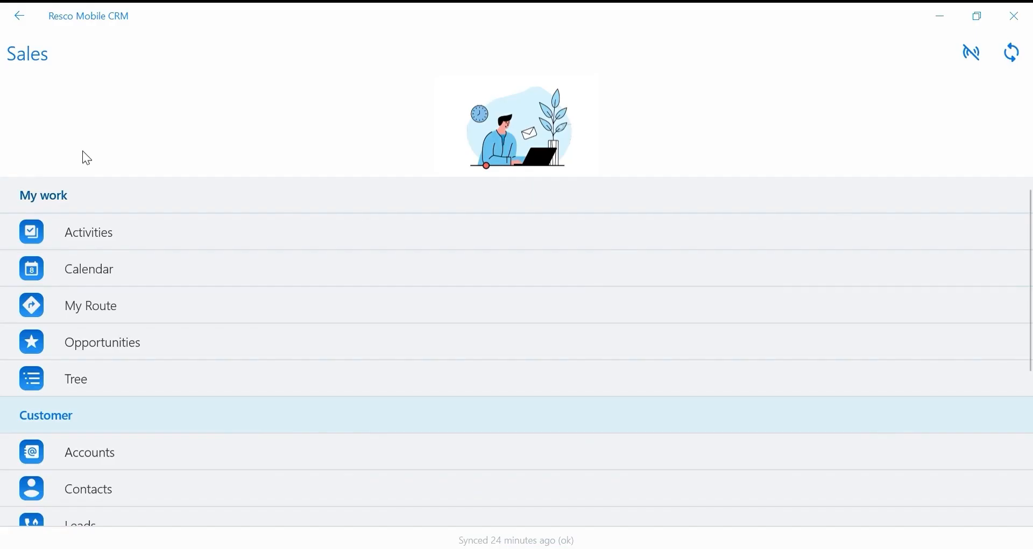
click(1021, 60)
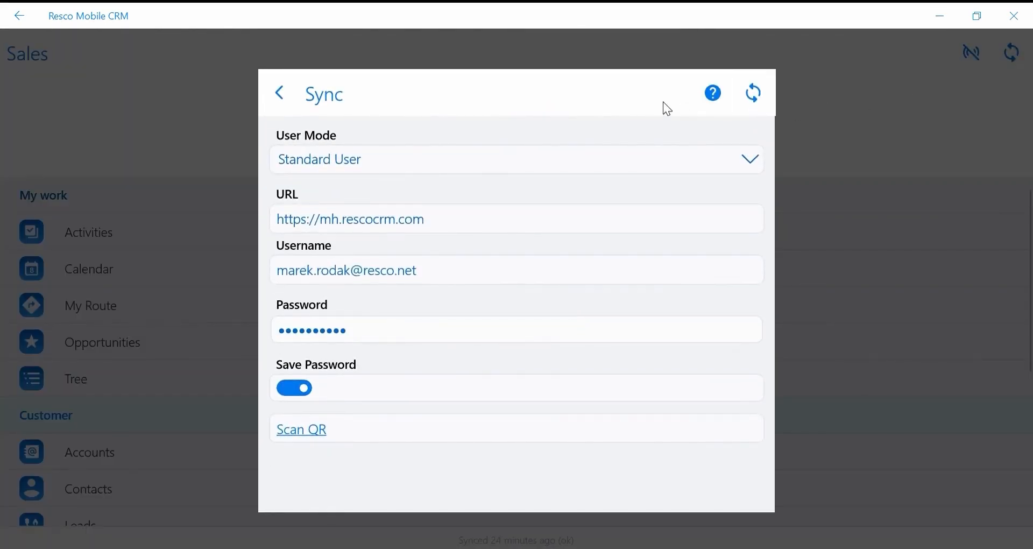
click(754, 93)
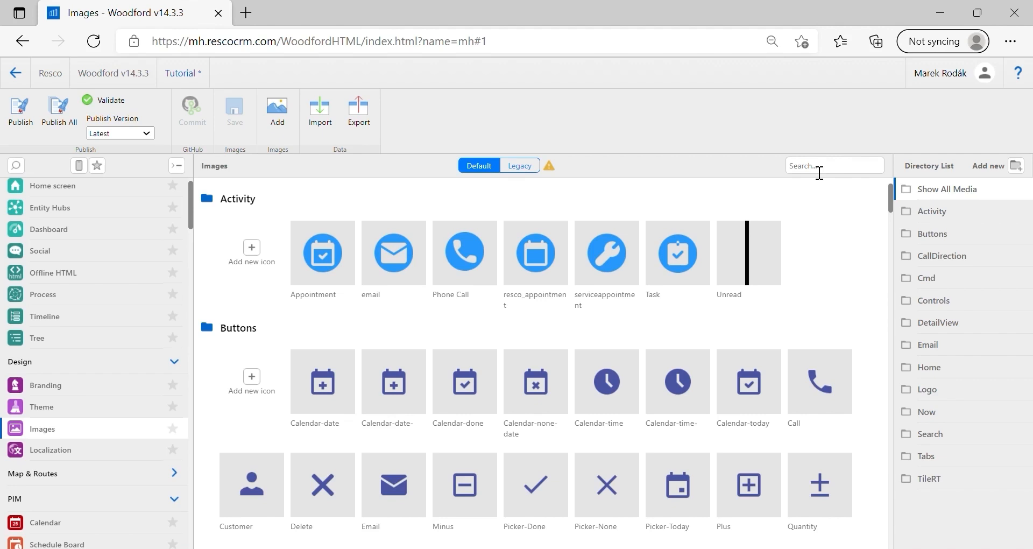
Step: Replace the Contact item's icon on the home screen with the contacts image from Documents > Icons, overwriting the existing contacts.png
click(139, 185)
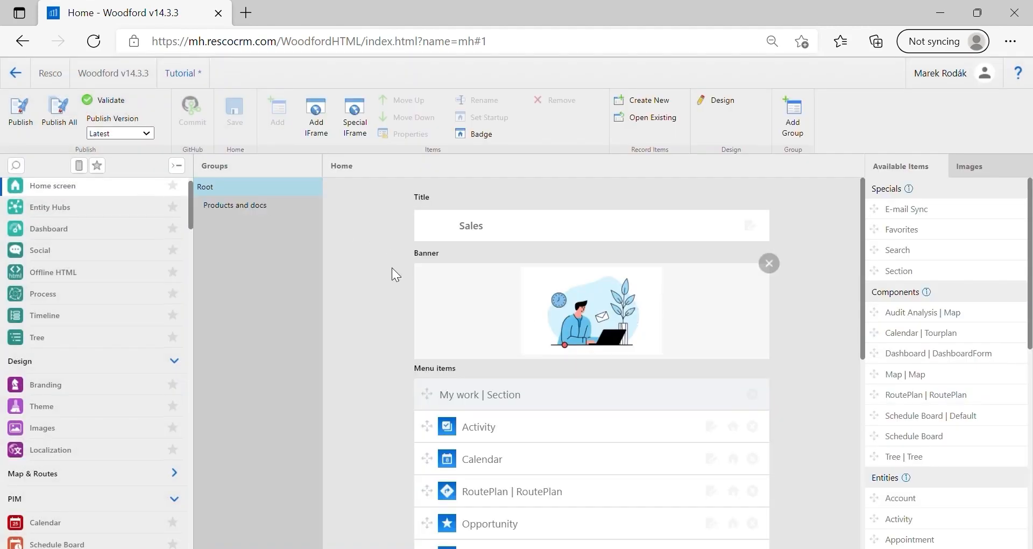
scroll(391, 266, down, 5)
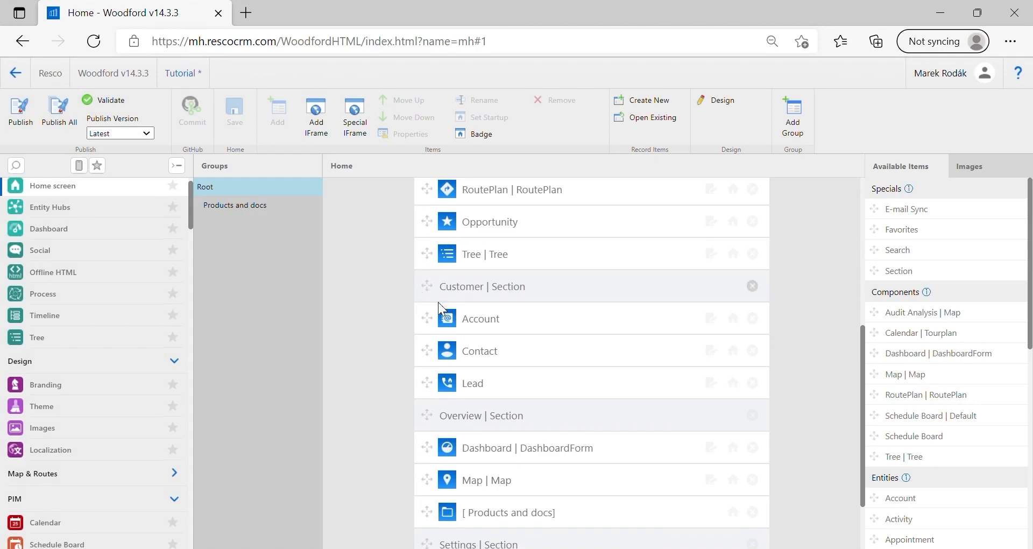
click(502, 356)
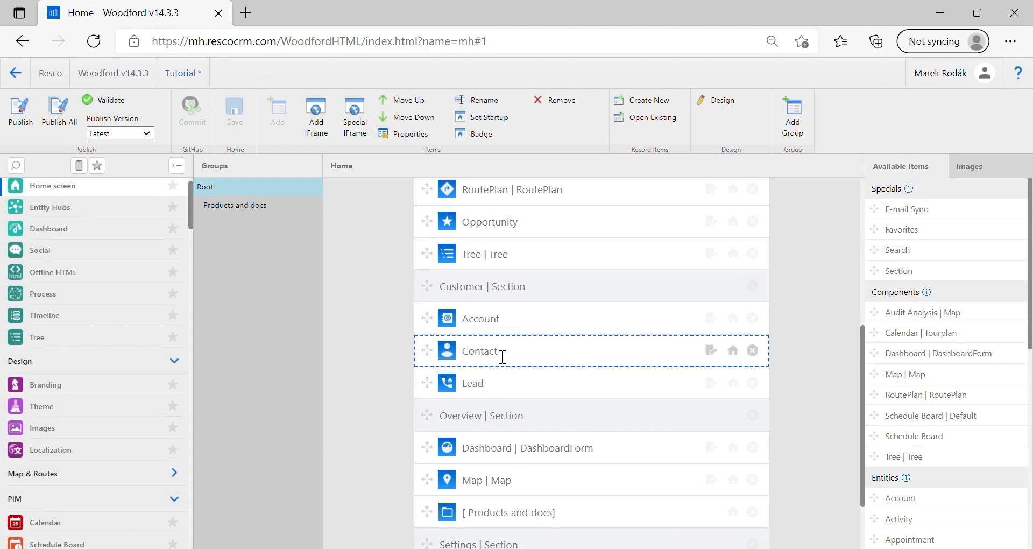
click(447, 350)
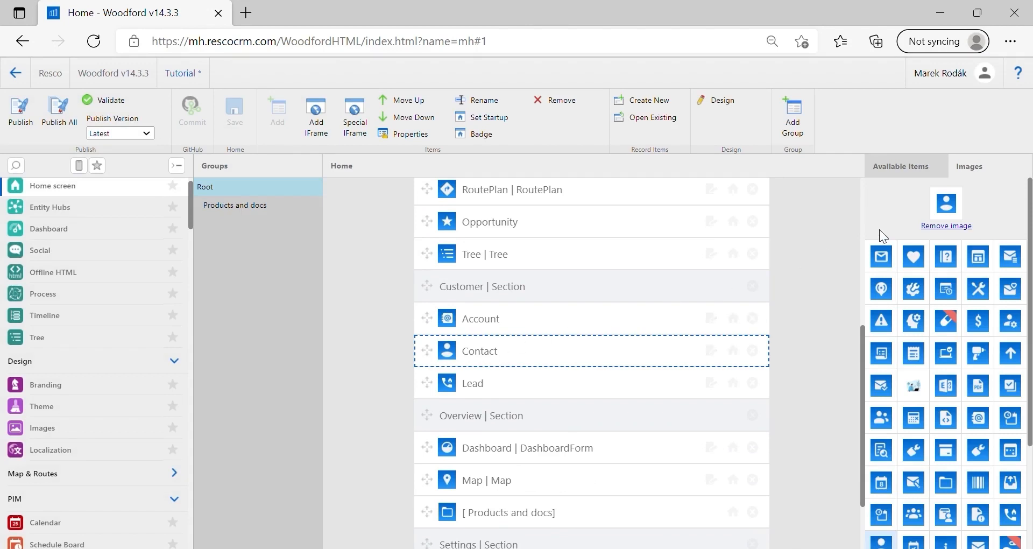
click(947, 205)
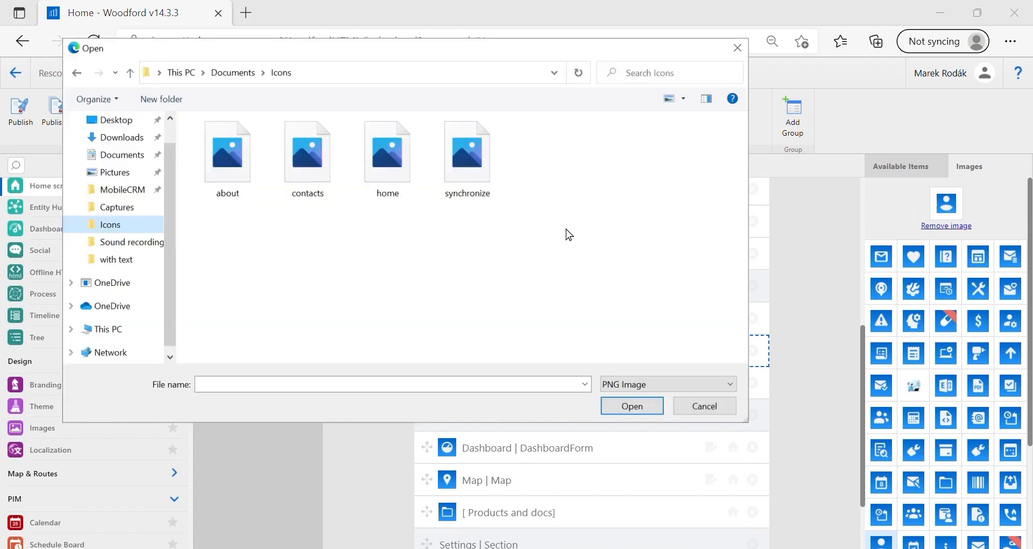
click(303, 164)
click(643, 405)
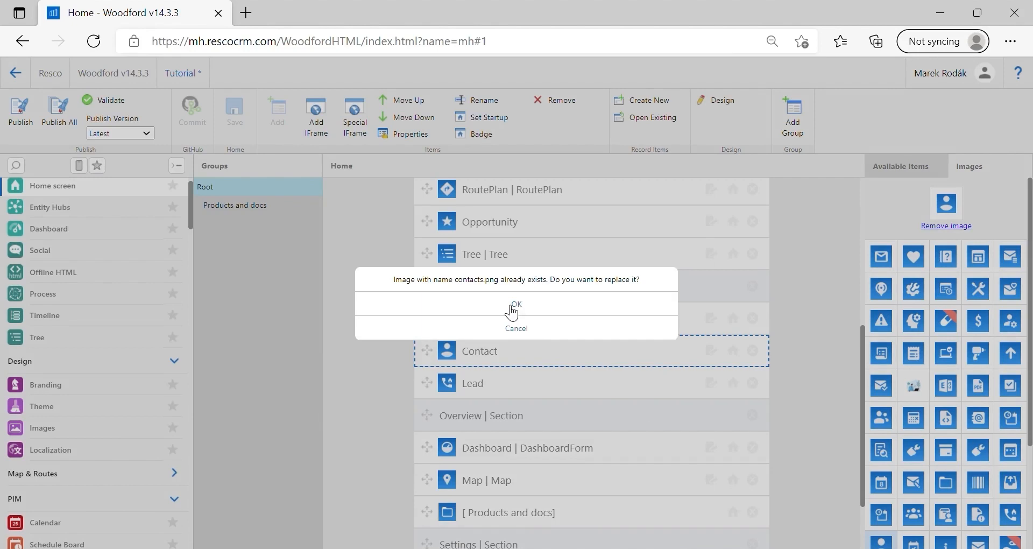
click(512, 306)
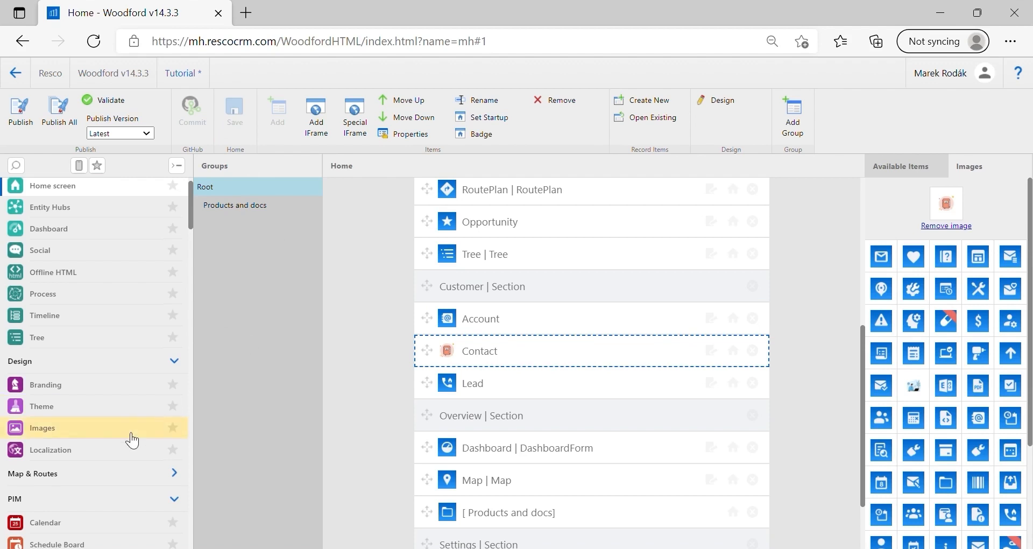
Step: Search the project images for "sync" and replace the Cmd folder's custom Sync image with the synchronize image from Documents > Icons
click(92, 429)
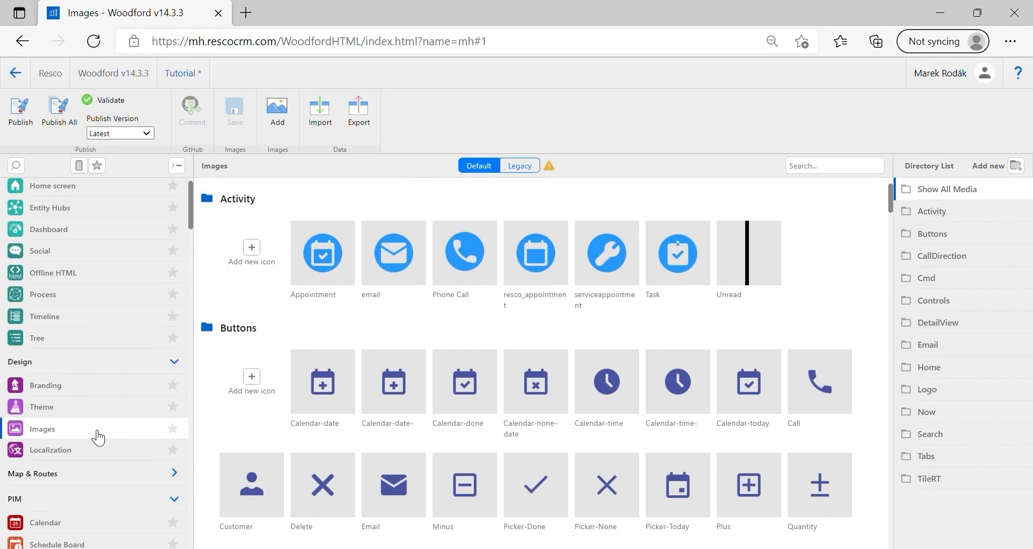
click(823, 171)
text(sz)
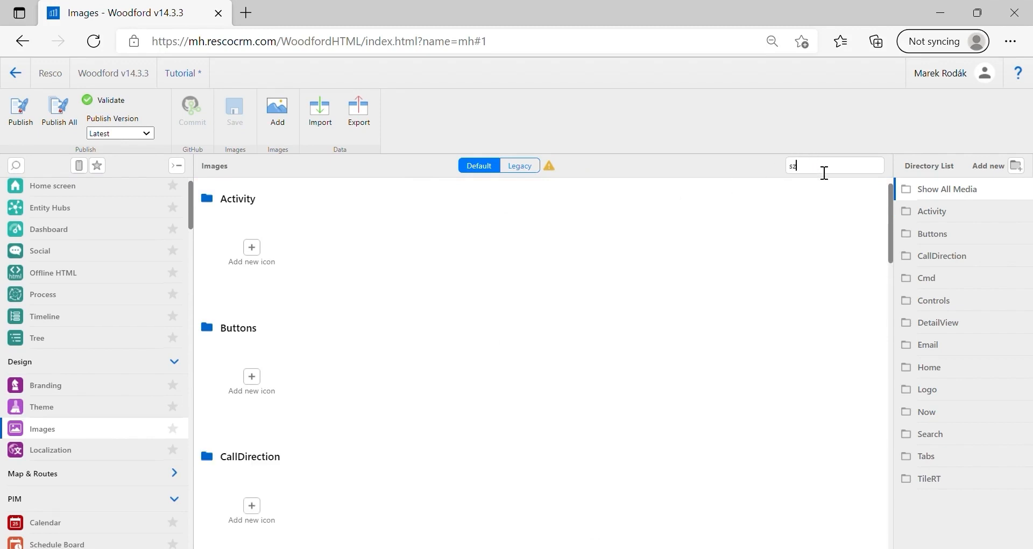
key(BackSpace)
text(ync)
scroll(690, 293, down, 4)
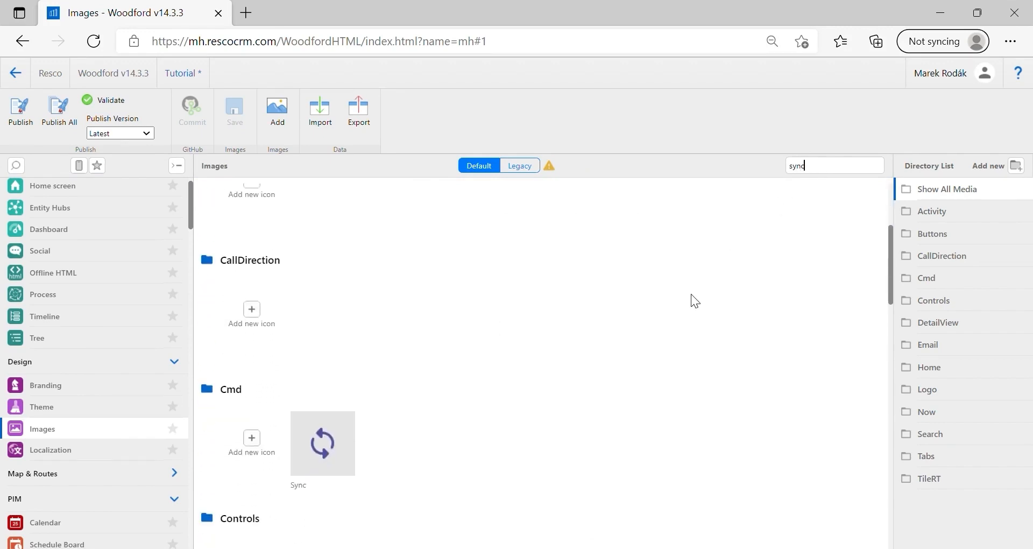
scroll(694, 300, down, 1)
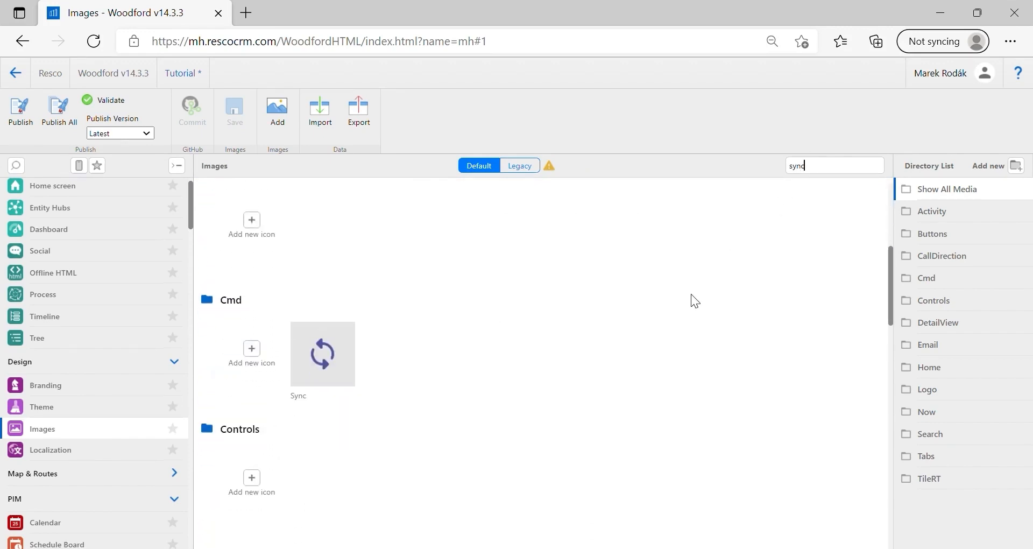
click(345, 344)
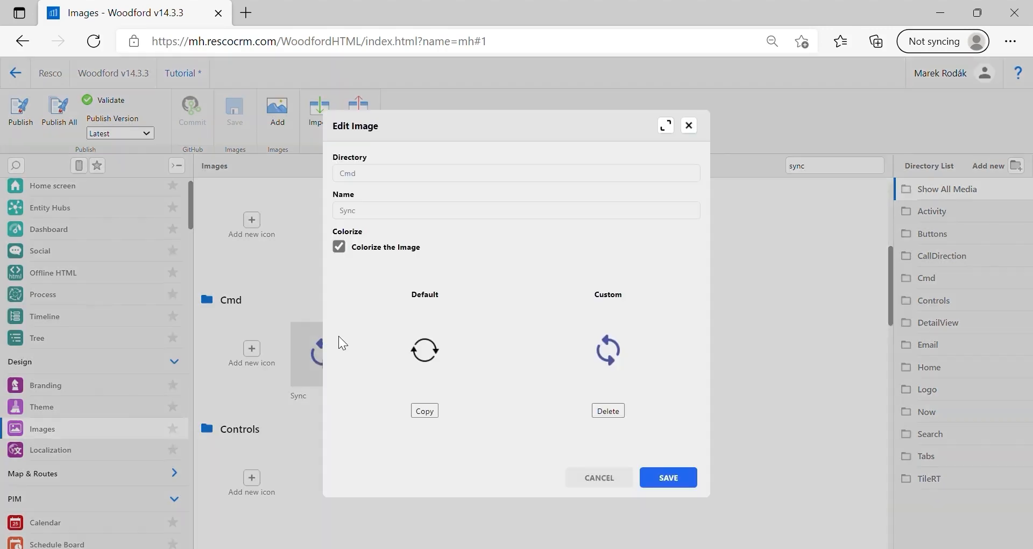
click(620, 358)
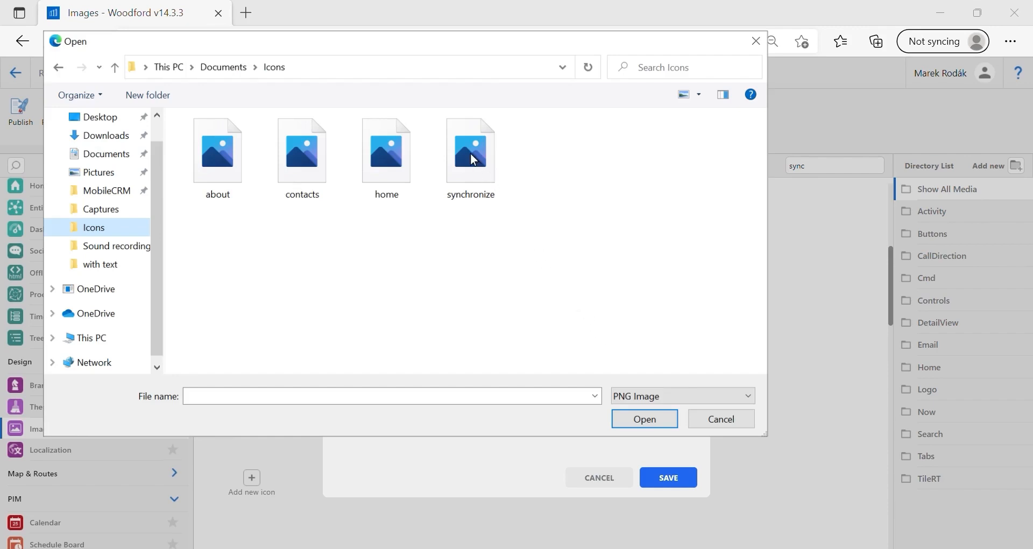
click(621, 419)
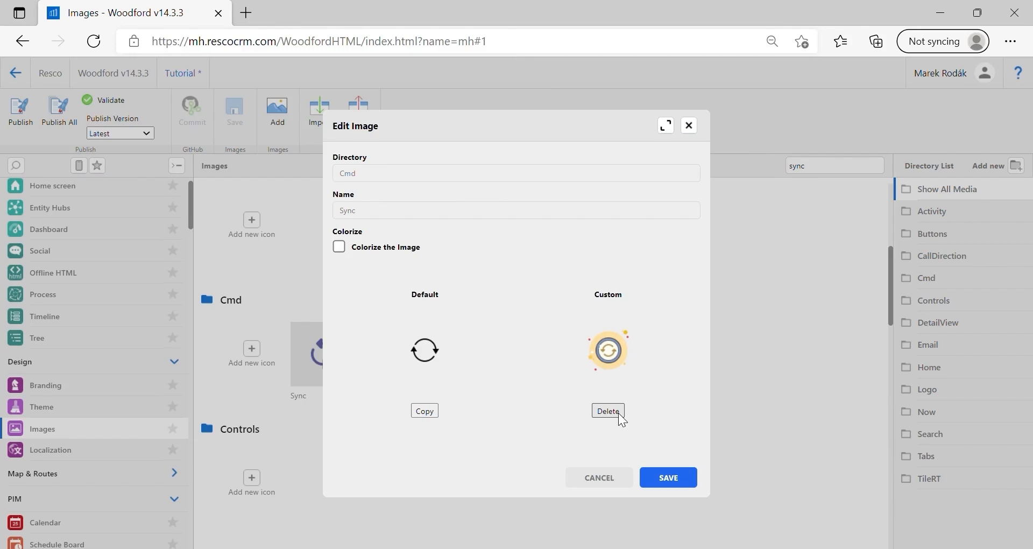
click(664, 478)
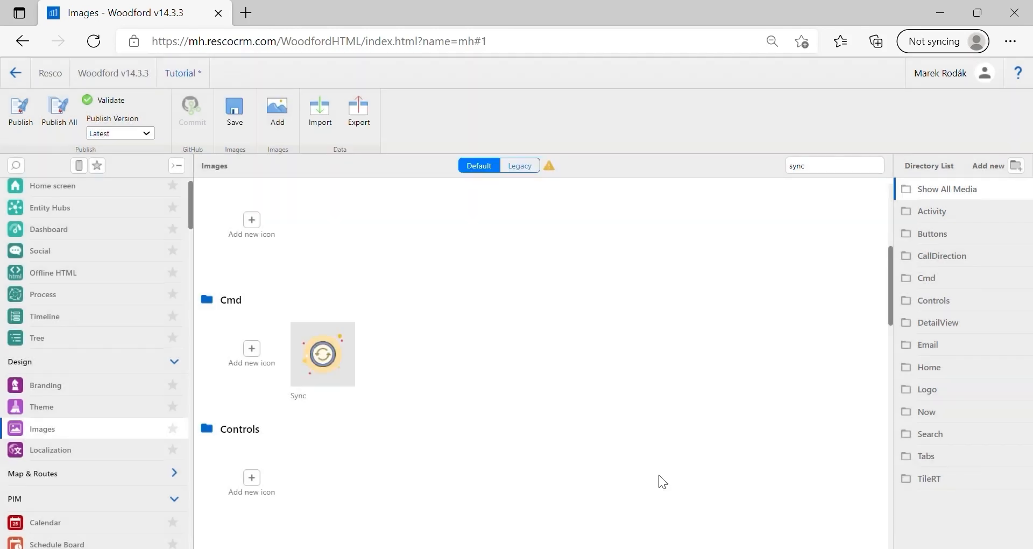
Step: Save the image changes and publish the project
click(240, 134)
click(20, 110)
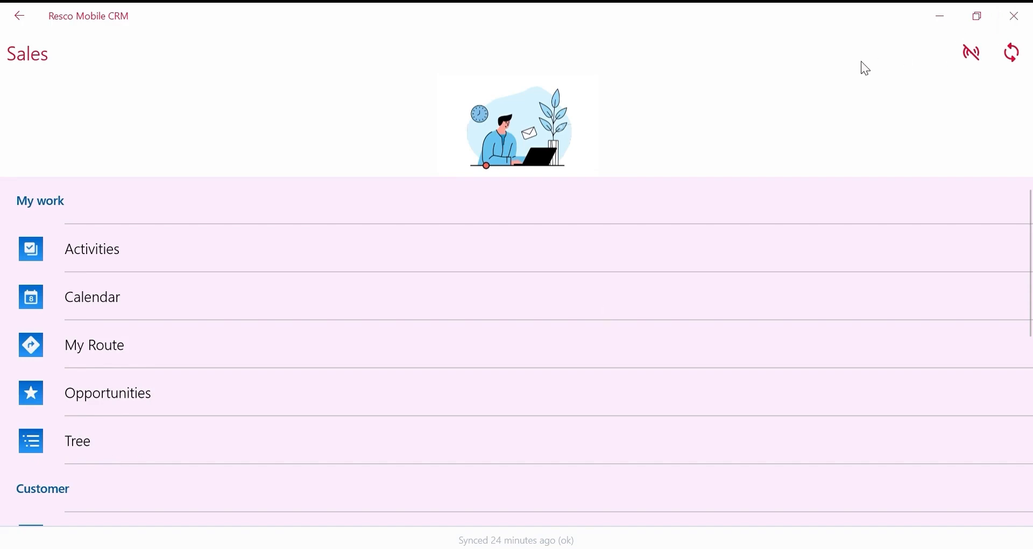
Step: Switch to Resco Mobile CRM, synchronize it with the published project, and open the app's About page
click(1012, 52)
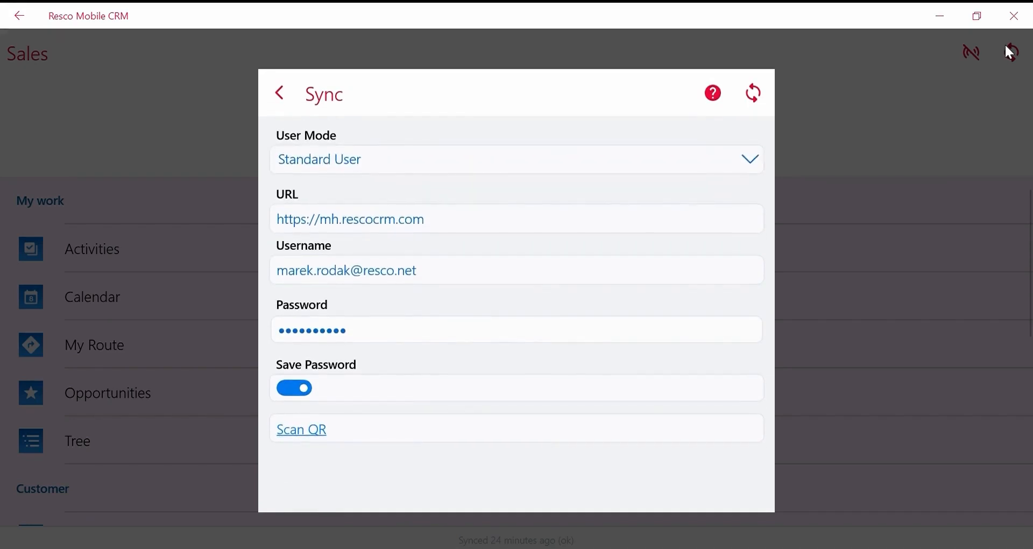
click(756, 94)
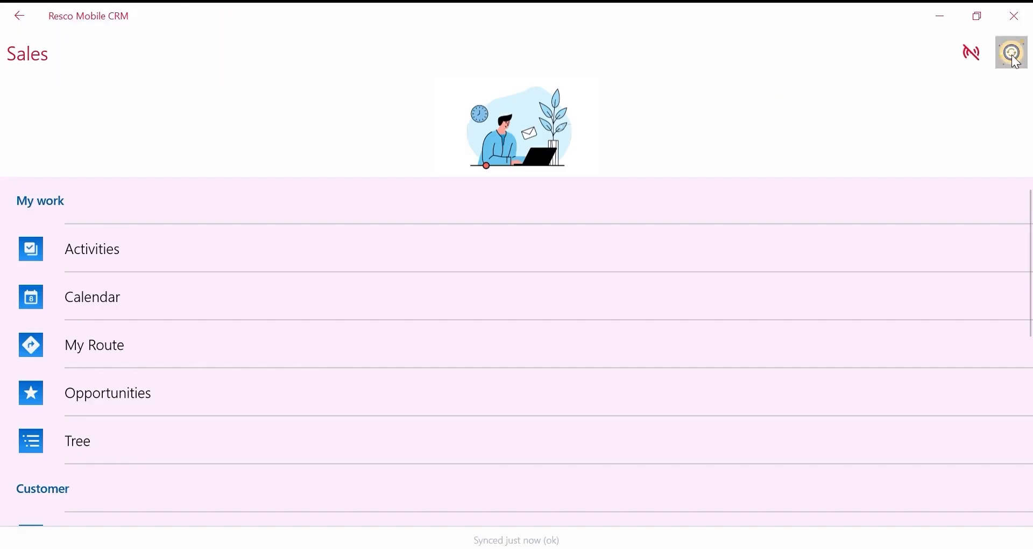
scroll(477, 352, down, 5)
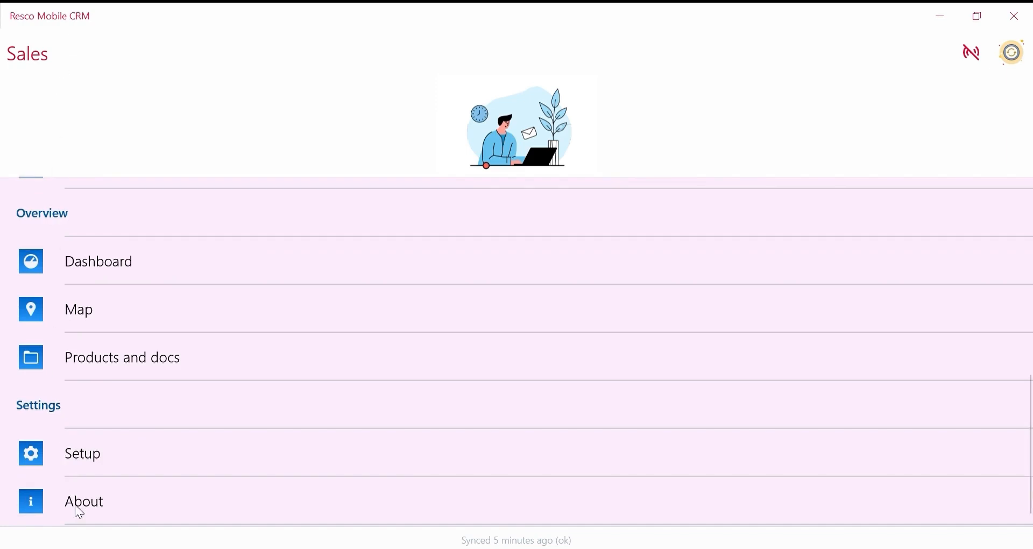
click(45, 507)
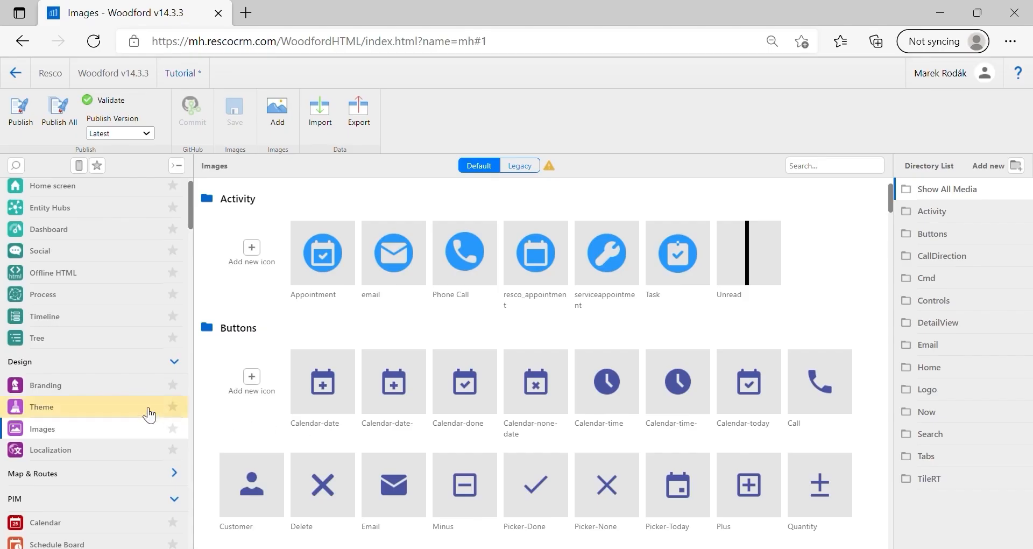
Step: In the Woodford project's Branding settings, set the title to "Tutorial" and the subtitle to "By Resco"
click(112, 394)
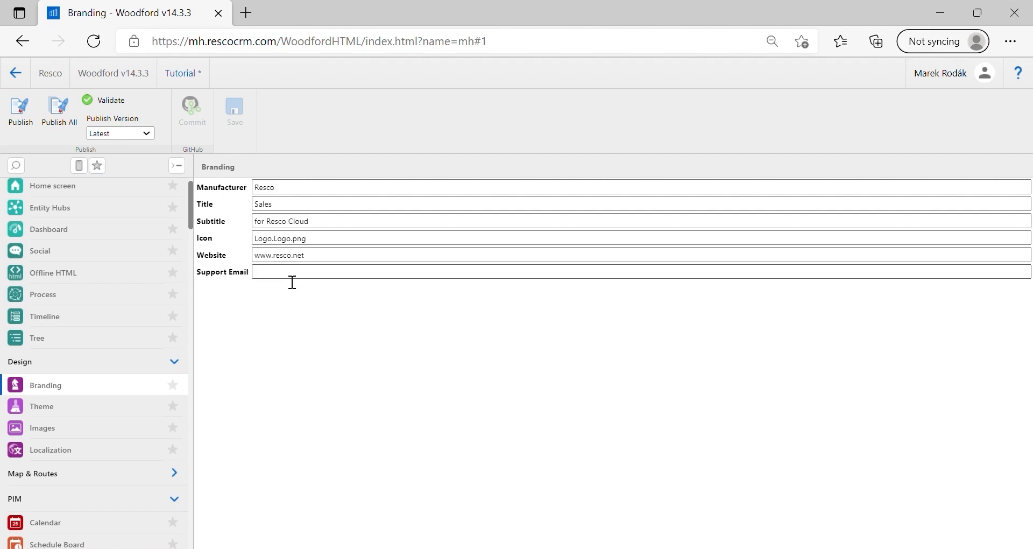
click(212, 203)
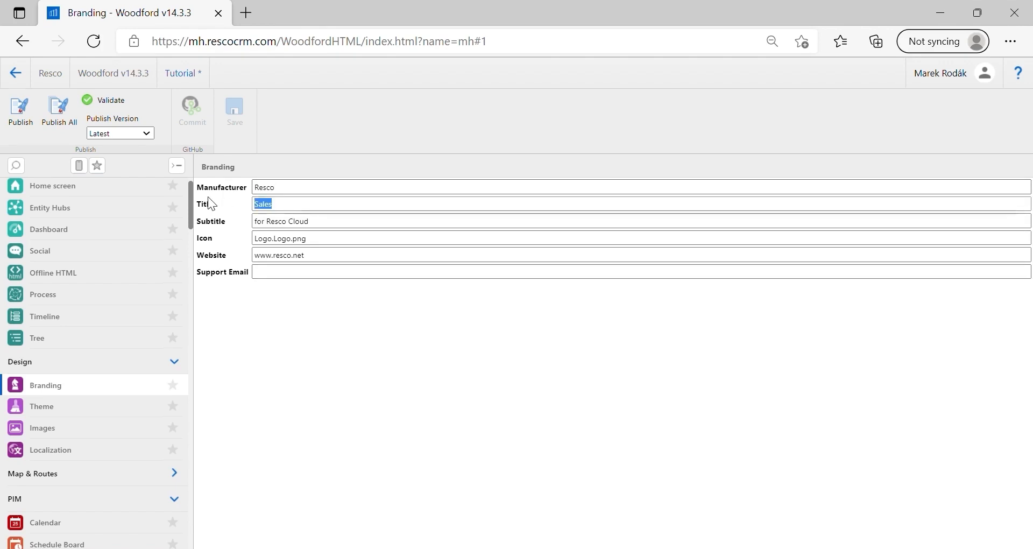
text(T)
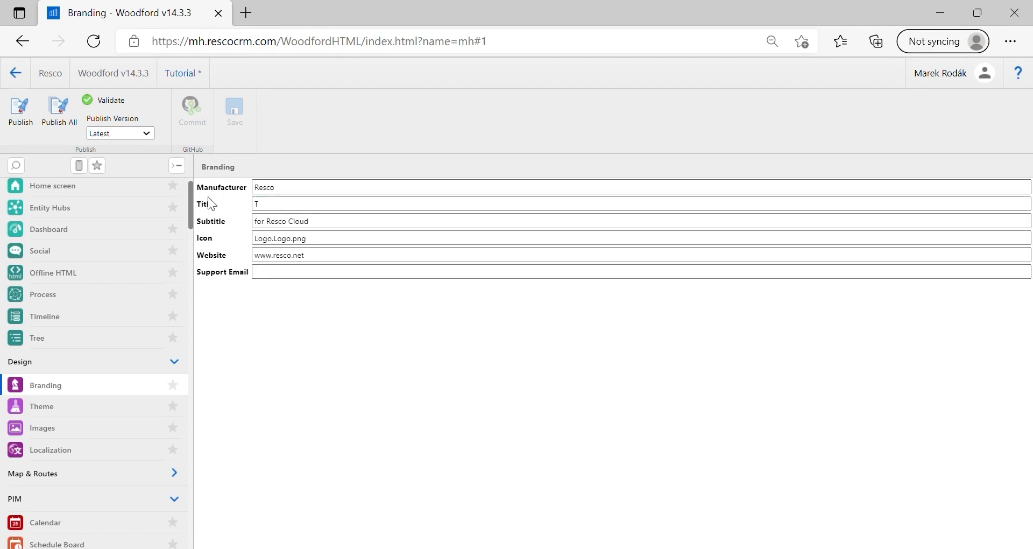
text(utorial)
click(301, 222)
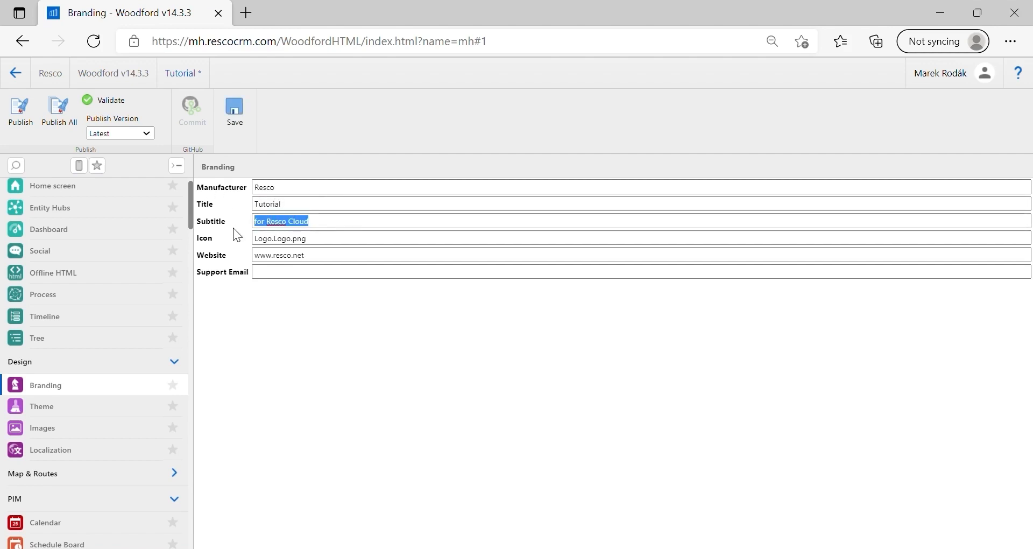
text(By Resc)
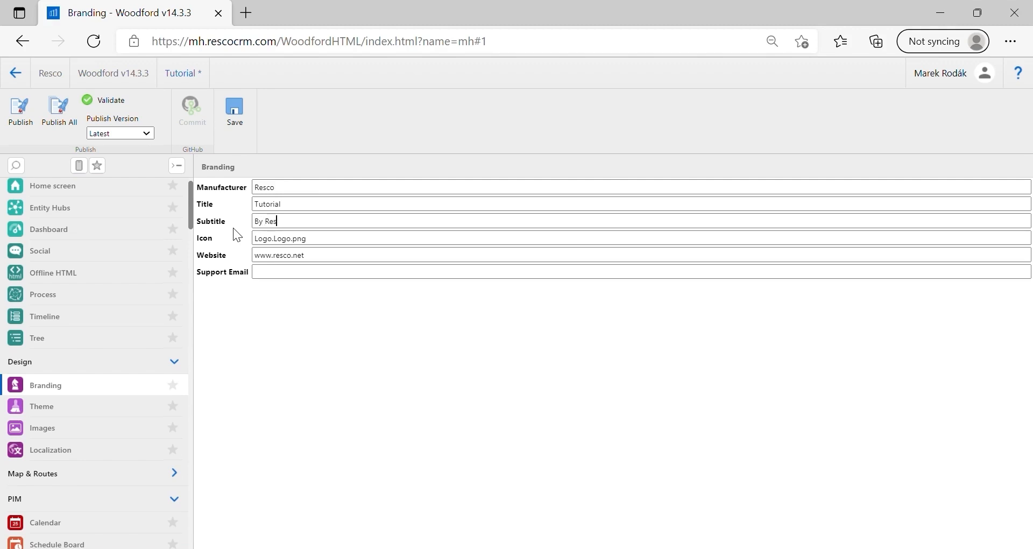
text(co)
key(BackSpace)
key(BackSpace)
text(o)
Step: Save and publish the branding changes, and synchronize the Resco Mobile CRM app with the project
click(234, 113)
click(20, 124)
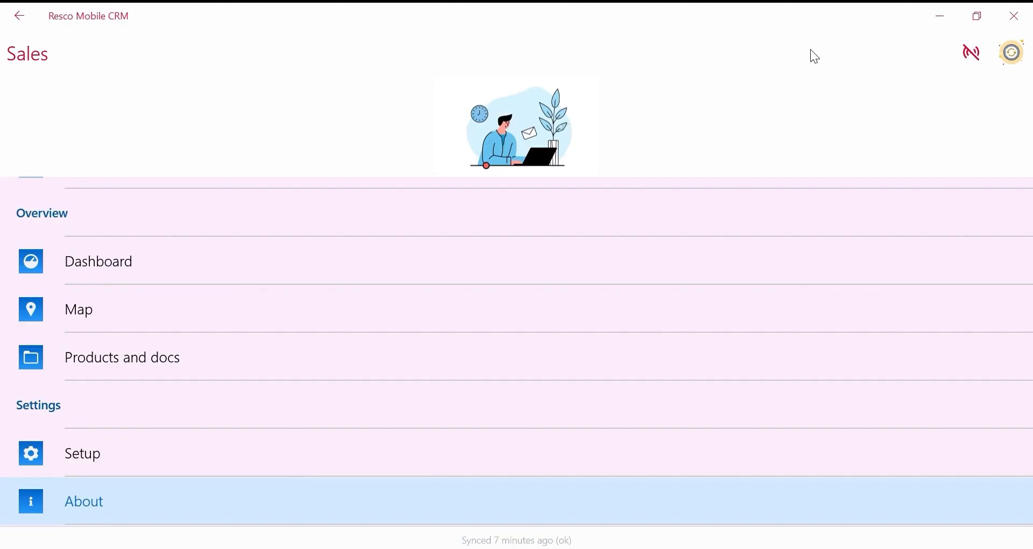
click(1011, 53)
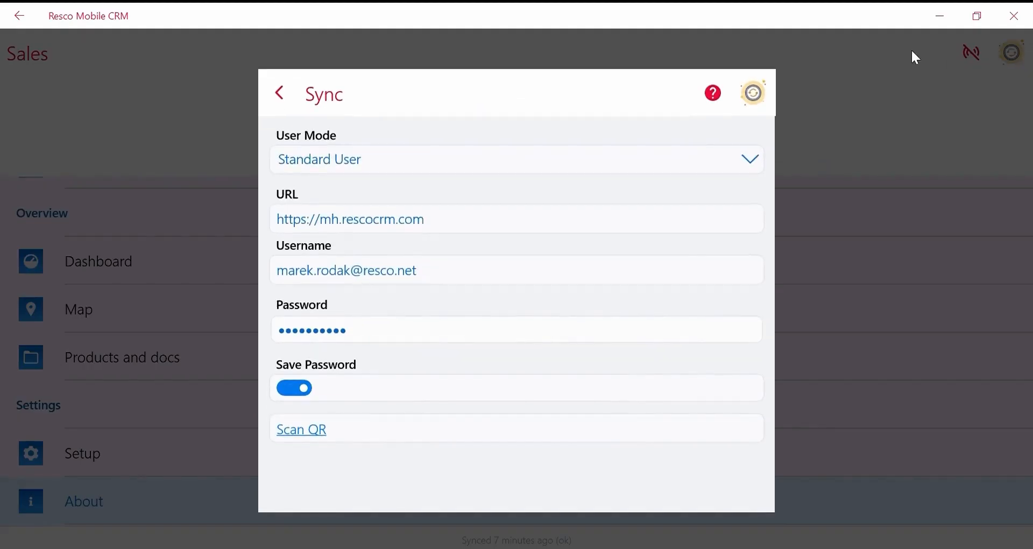
click(758, 95)
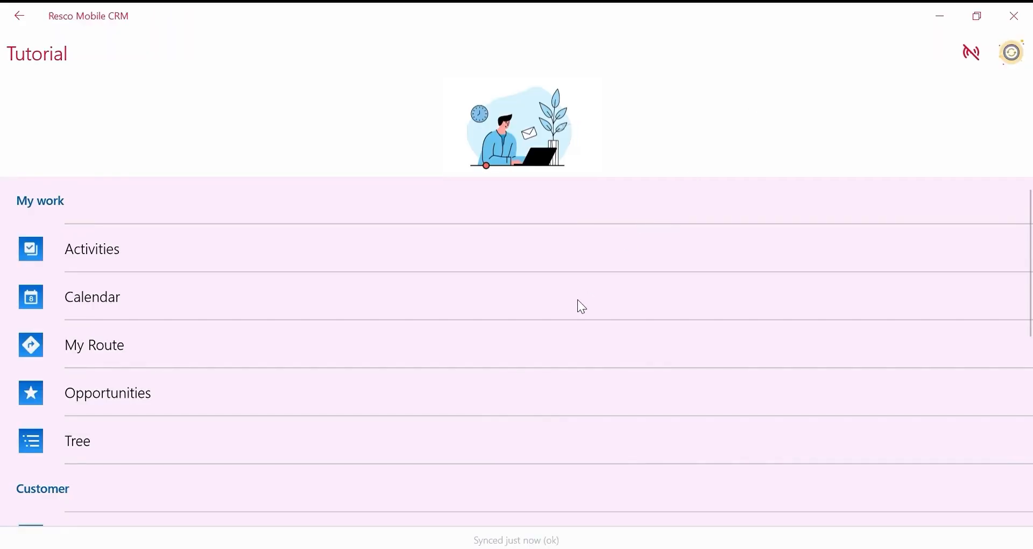
Step: Open the mobile app's About page to check the title and subtitle branding
scroll(578, 301, down, 5)
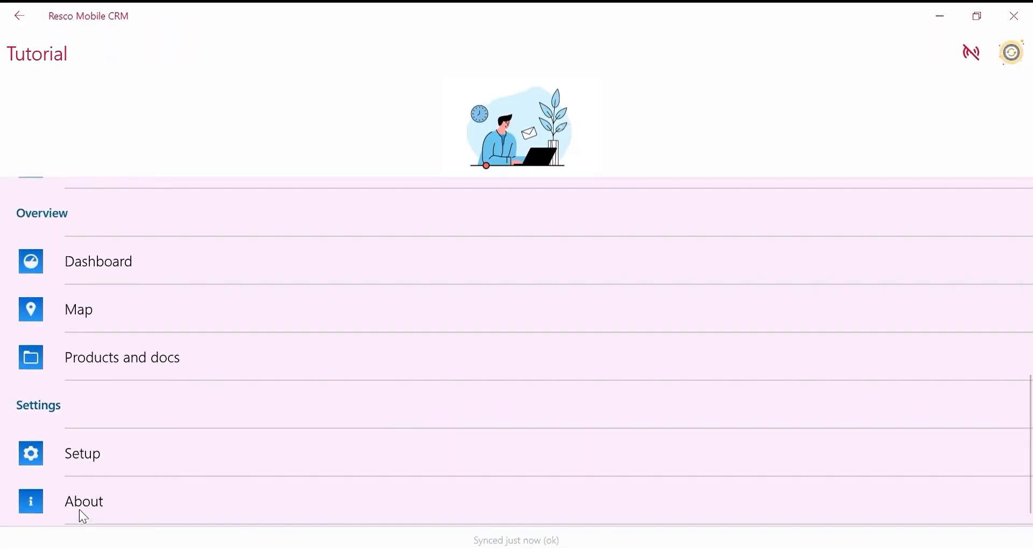
click(81, 515)
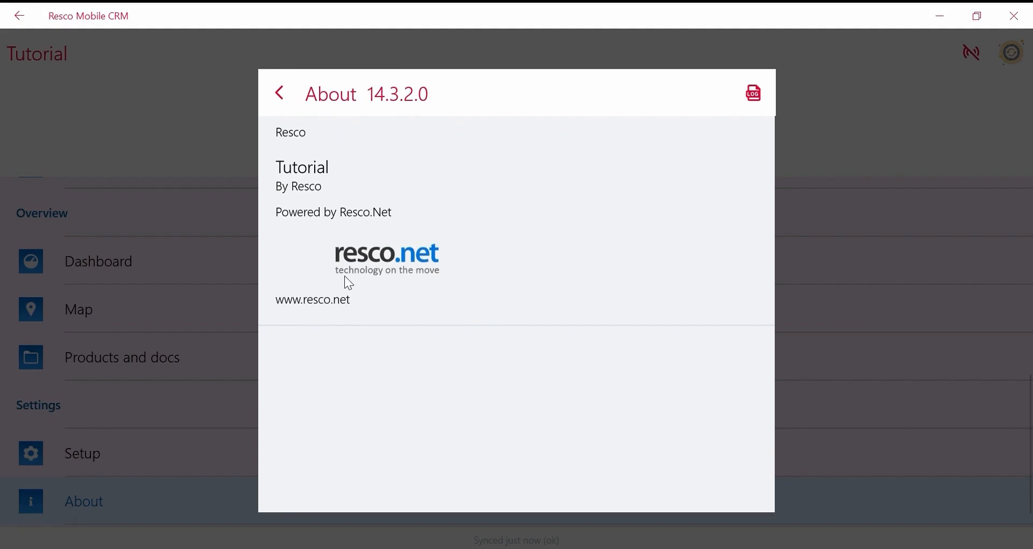